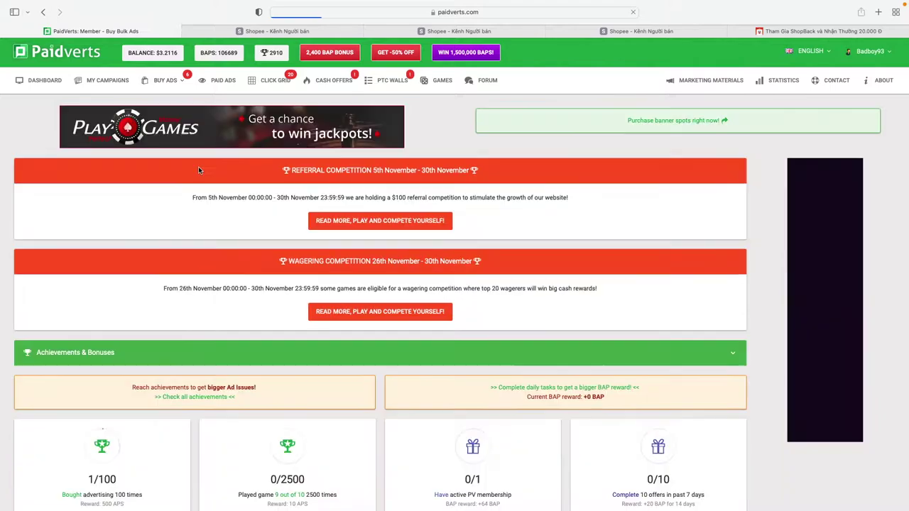
# Step: Look over the Buy Bulk Ads page and advance the Bulk Ad Campaign from the introduction to the URL stage
pyautogui.scroll(-2, 198, 166)
pyautogui.scroll(-10, 198, 171)
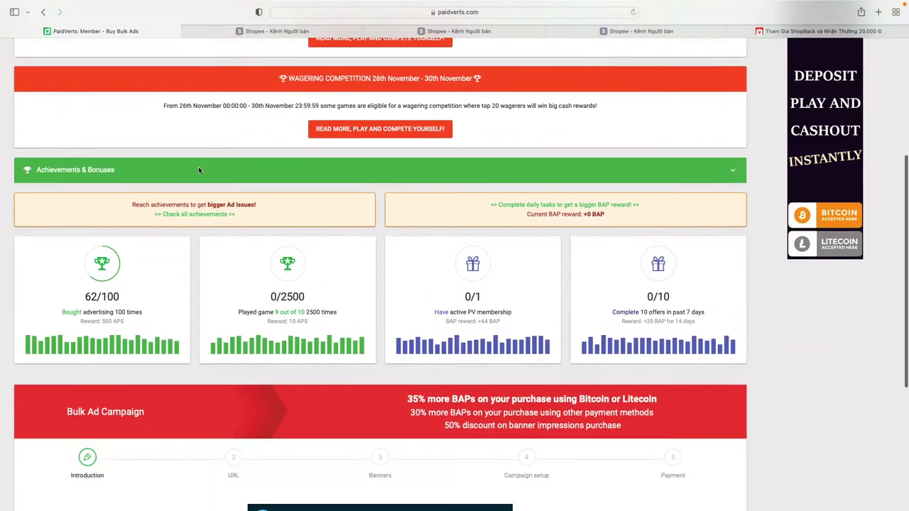
pyautogui.scroll(5, 199, 170)
pyautogui.scroll(10, 199, 166)
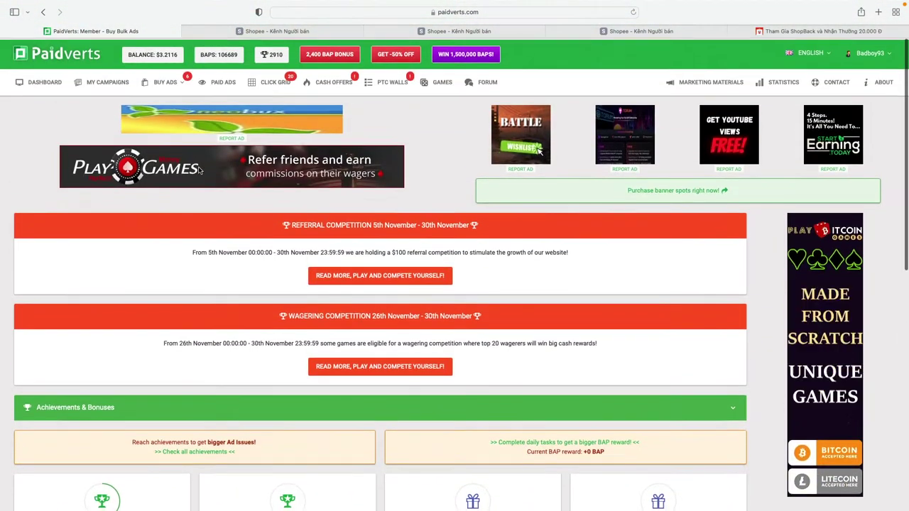
pyautogui.scroll(-7, 199, 168)
pyautogui.scroll(-5, 199, 168)
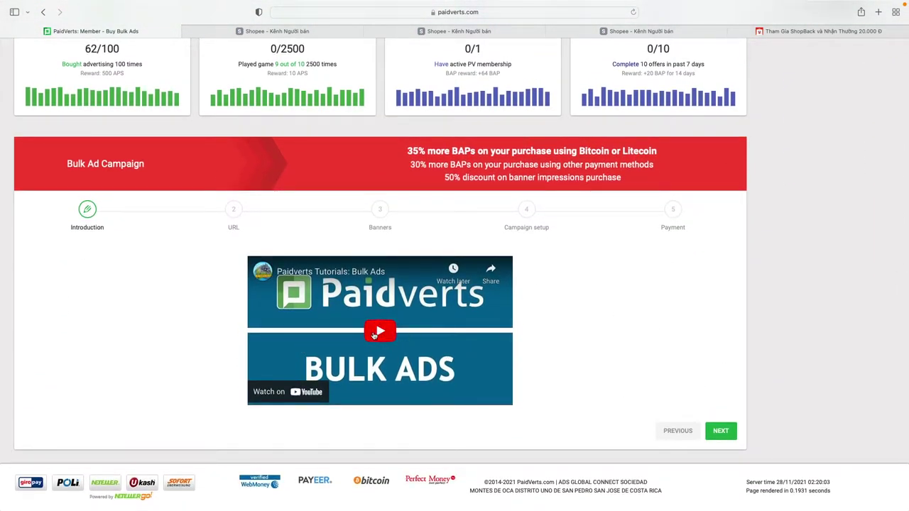
pyautogui.click(721, 431)
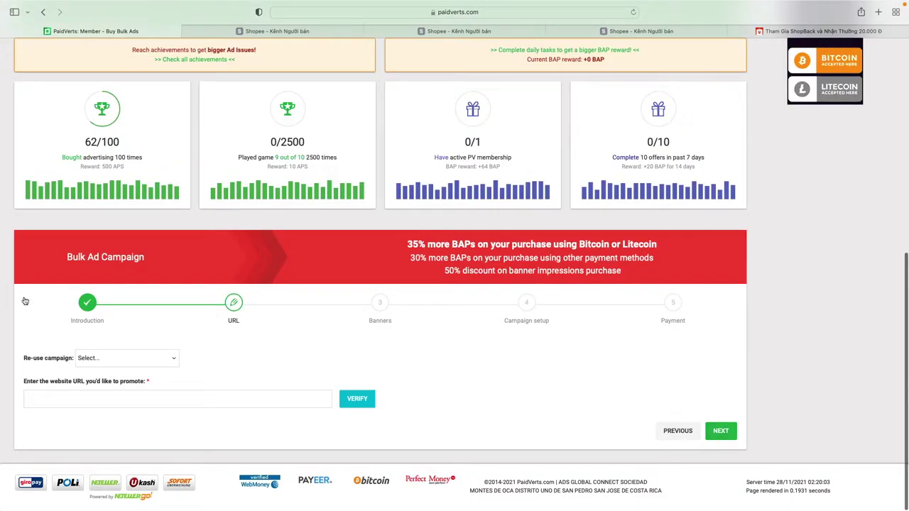
# Step: Paste the ShopBack referral link as the website URL to promote, verify it and confirm the previewed page
pyautogui.click(85, 396)
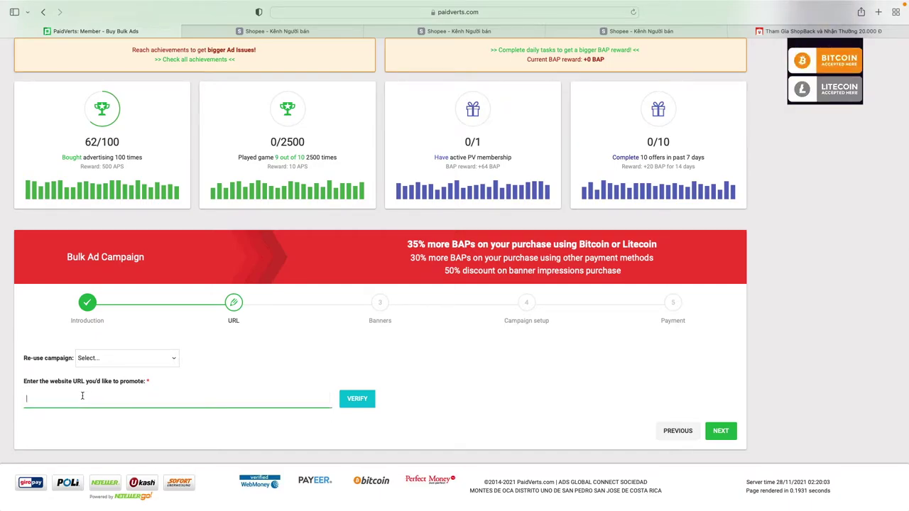
pyautogui.press('super+v')
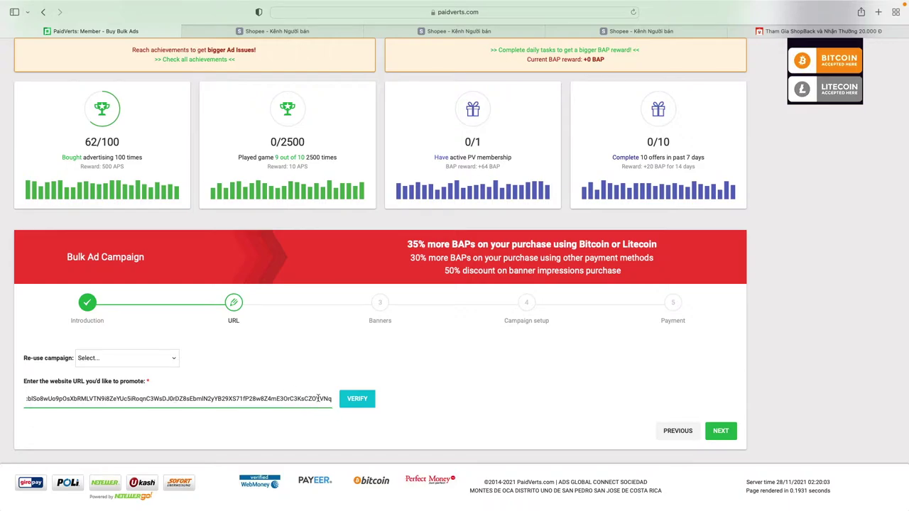
pyautogui.click(356, 399)
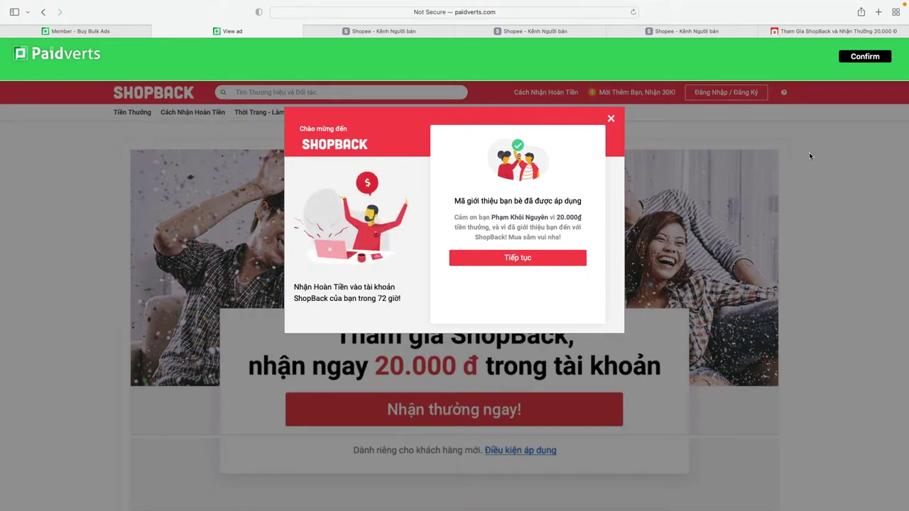
pyautogui.click(858, 56)
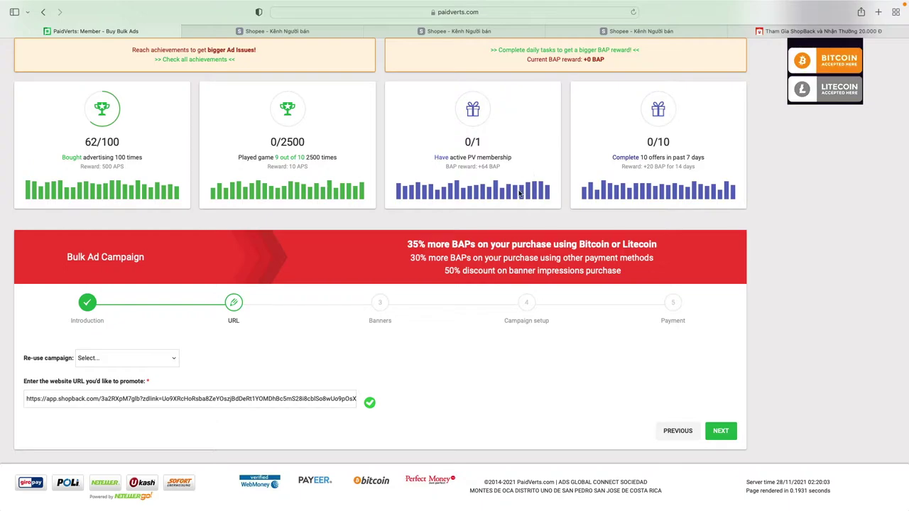
# Step: Continue to the banners stage, opt out of both the 125*125 and 728*90 banner images, and proceed to campaign setup
pyautogui.click(729, 434)
pyautogui.scroll(-3, 510, 386)
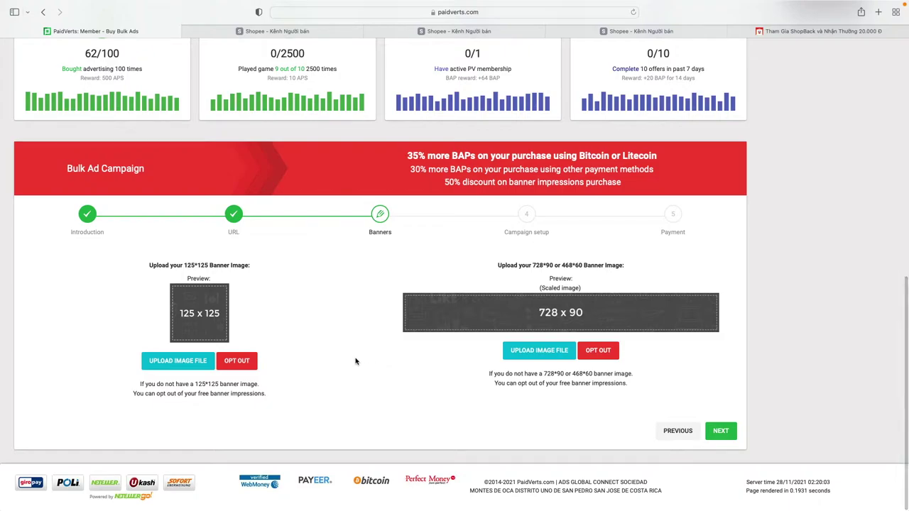
pyautogui.click(251, 367)
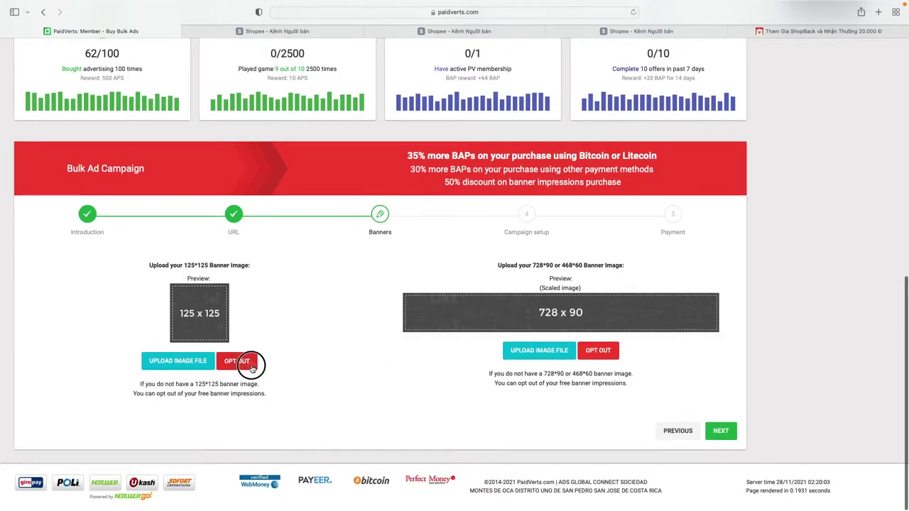
pyautogui.click(599, 355)
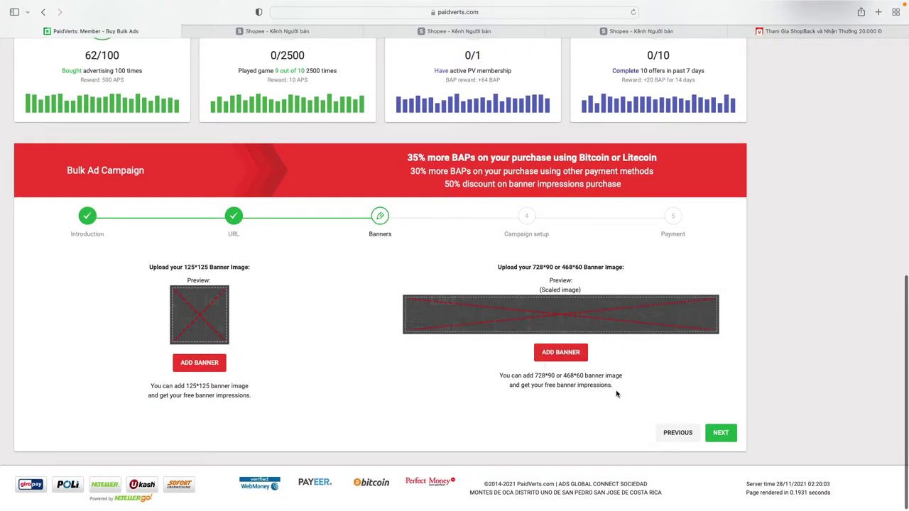
pyautogui.click(721, 438)
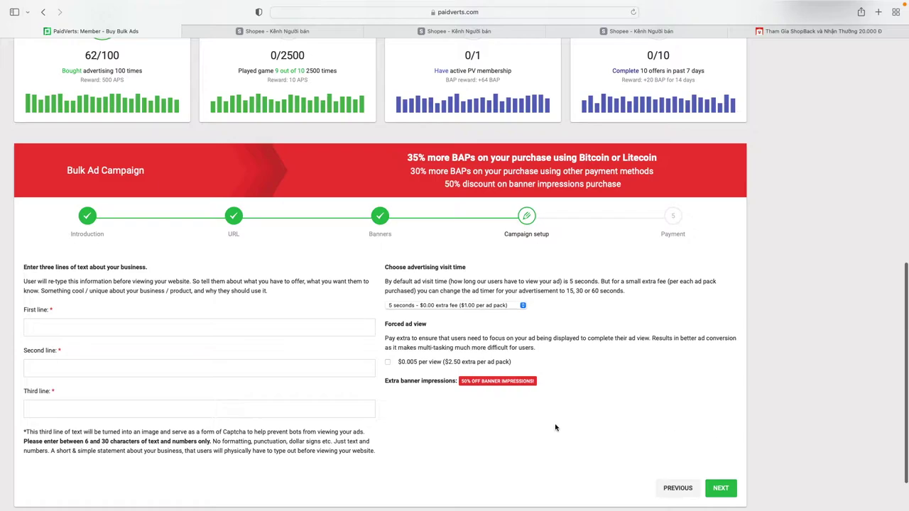
# Step: Enter "cashback for online shoping" as the first line of the ad text
pyautogui.click(52, 324)
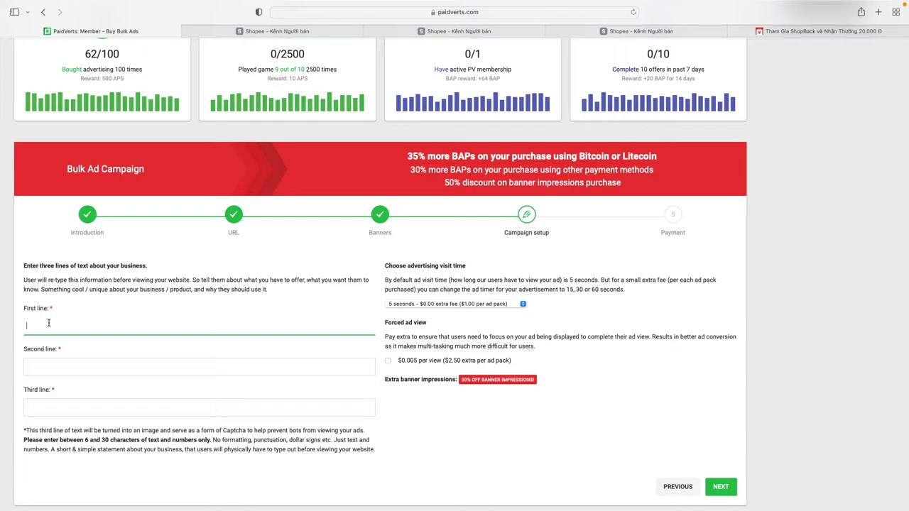
pyautogui.write('cashback when shop')
pyautogui.write('for online shoi')
pyautogui.press('BackSpace')
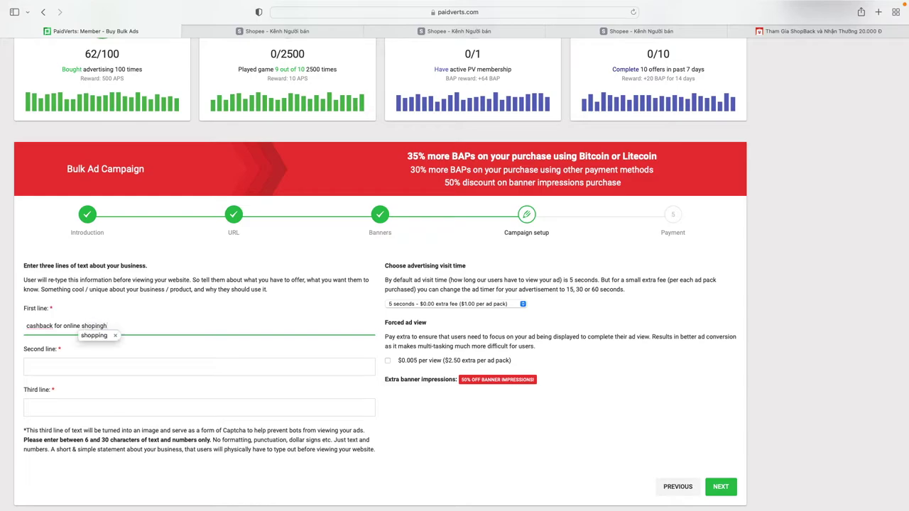
pyautogui.press('BackSpace')
# Step: Enter "lazed, tiki, send, Shopee" as the second line of the ad text
pyautogui.click(47, 364)
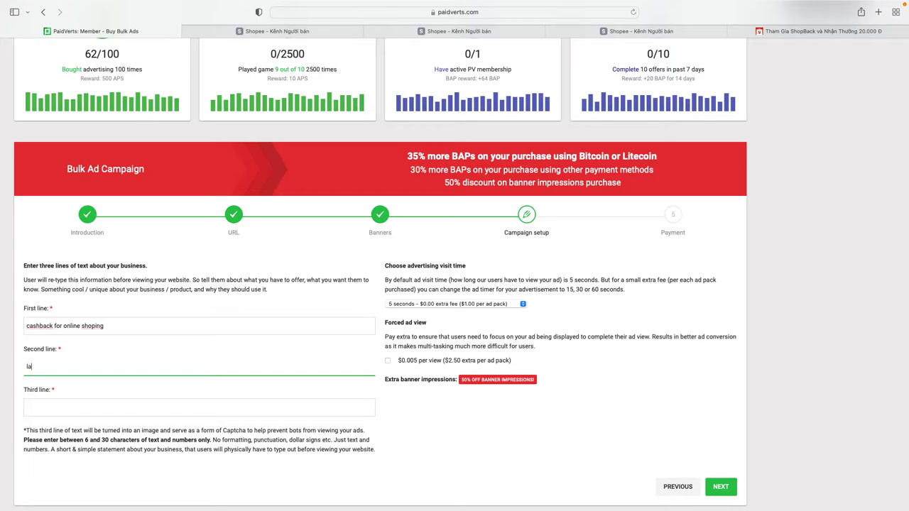
pyautogui.write('lazada')
pyautogui.write(', ')
pyautogui.write('tiki, sendo')
pyautogui.write(', shopee')
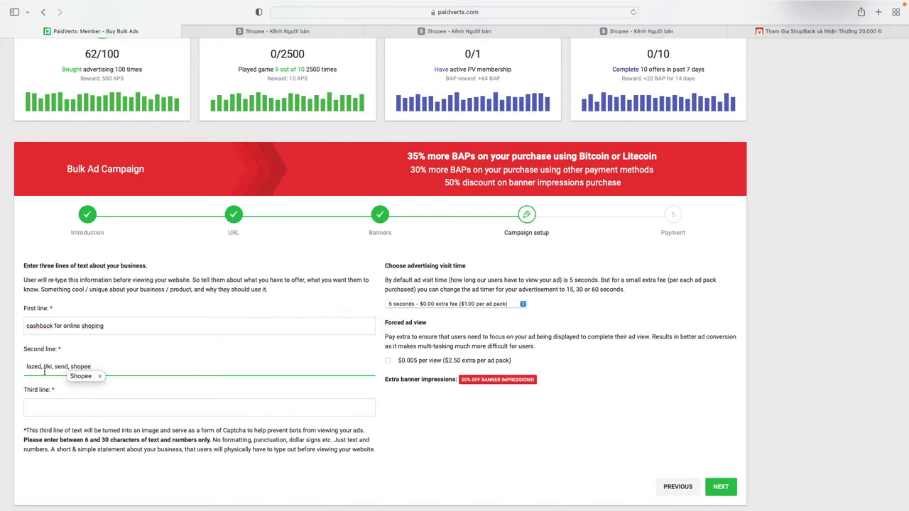
# Step: Enter "up to 30%" as the third line of the ad text
pyautogui.click(58, 410)
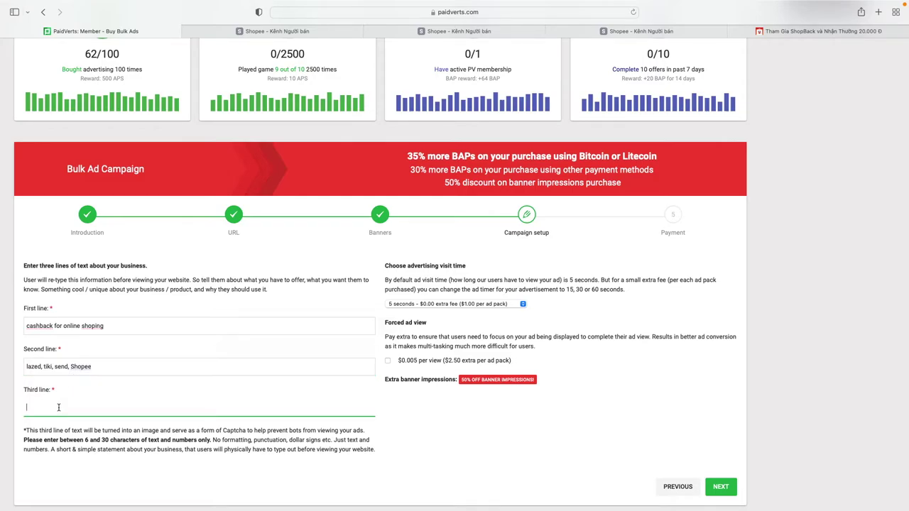
pyautogui.write('up')
pyautogui.write(' to 30%')
# Step: Choose the 5 seconds advertising visit time with $0.00 extra fee
pyautogui.scroll(-2, 384, 297)
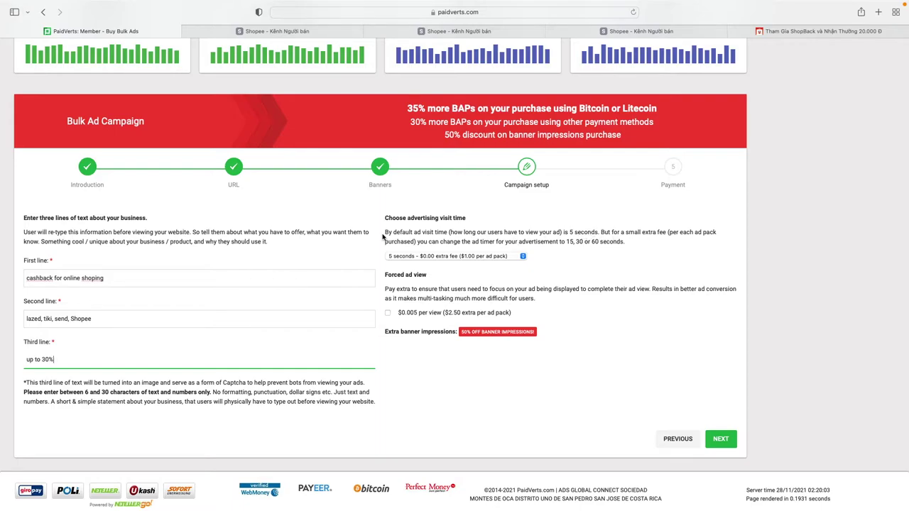
pyautogui.click(524, 257)
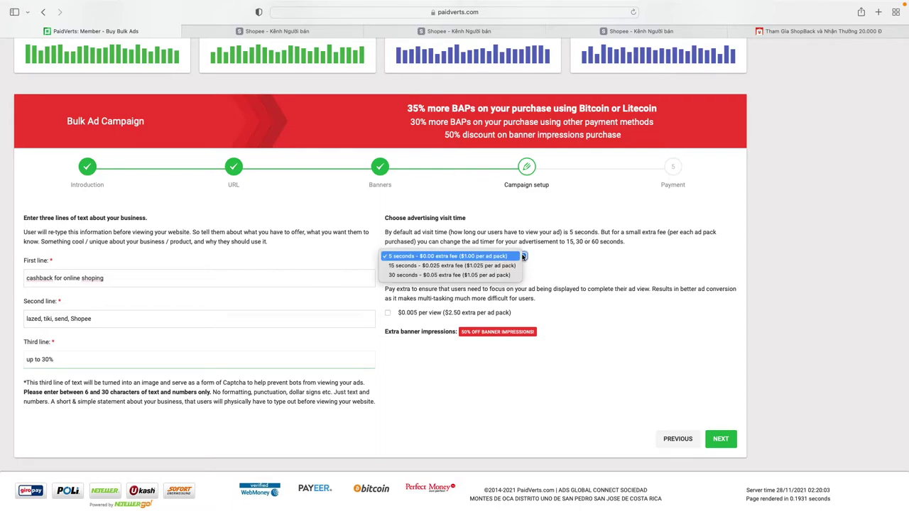
pyautogui.click(457, 257)
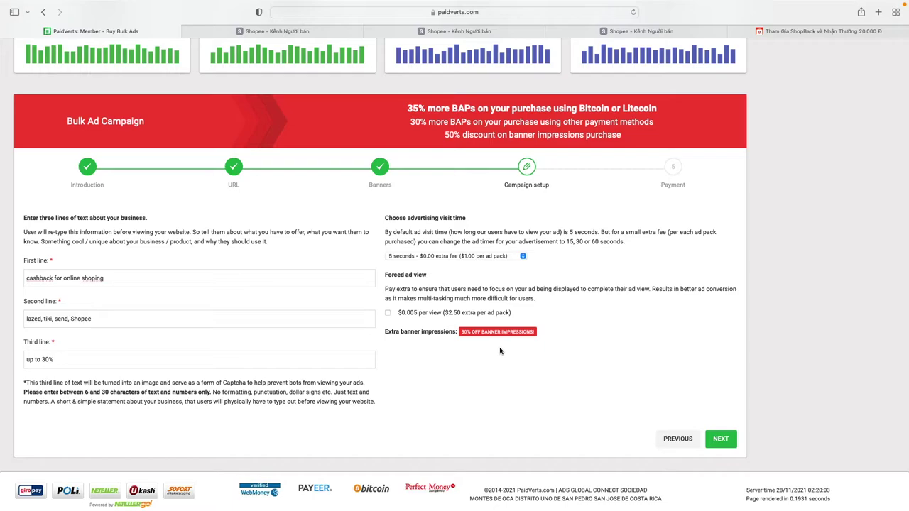
# Step: Proceed to the payment stage and select PV Earnings Balance as the payment method
pyautogui.click(721, 440)
pyautogui.click(222, 259)
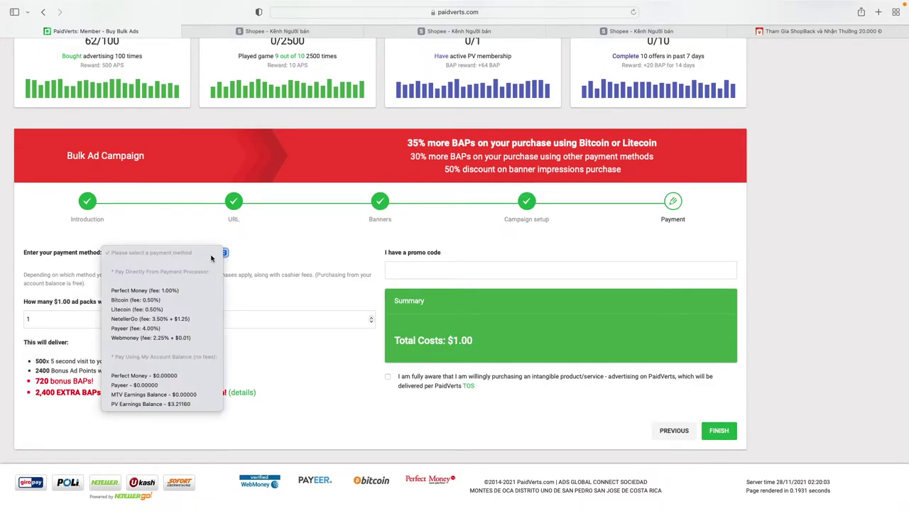
pyautogui.click(169, 403)
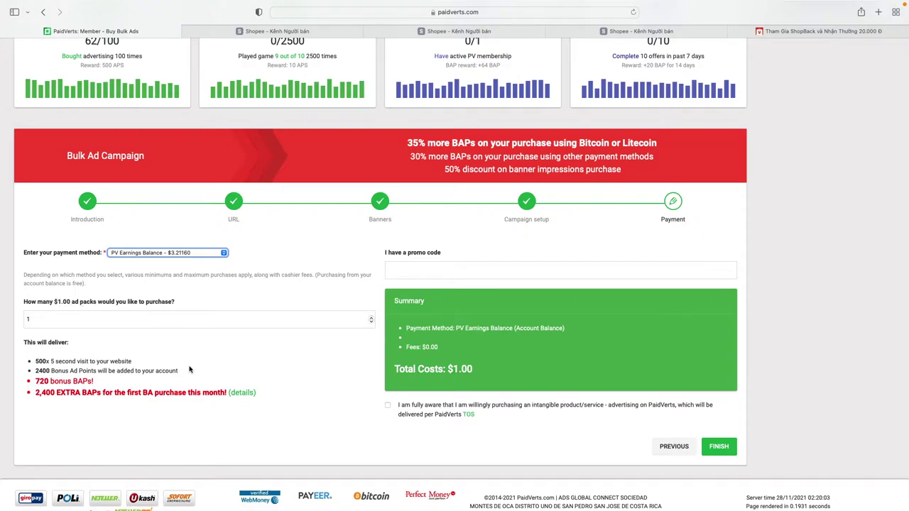
# Step: Examine what one ad pack delivers: the website visits, the Bonus Ad Points, the bonus BAPs and the first-purchase extra
pyautogui.doubleClick(36, 362)
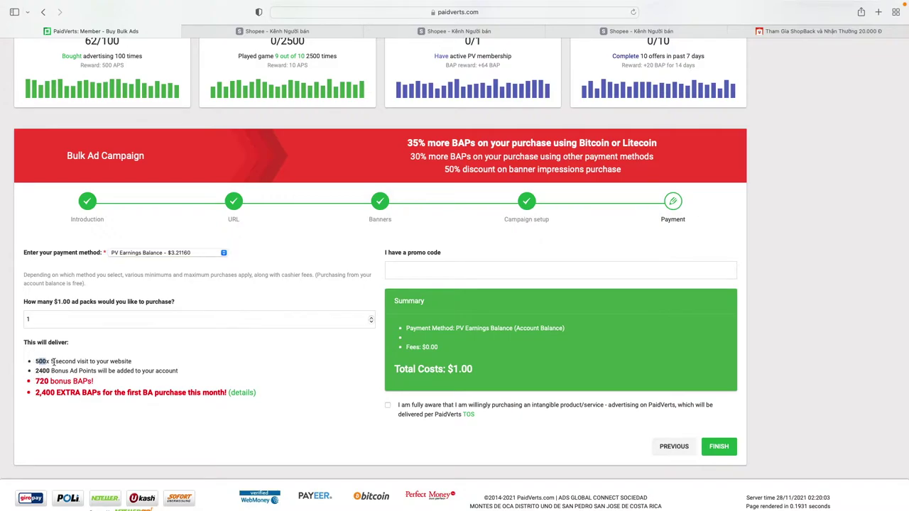
pyautogui.moveTo(54, 361); pyautogui.dragTo(131, 362)
pyautogui.click(71, 362)
pyautogui.moveTo(43, 370); pyautogui.dragTo(95, 370)
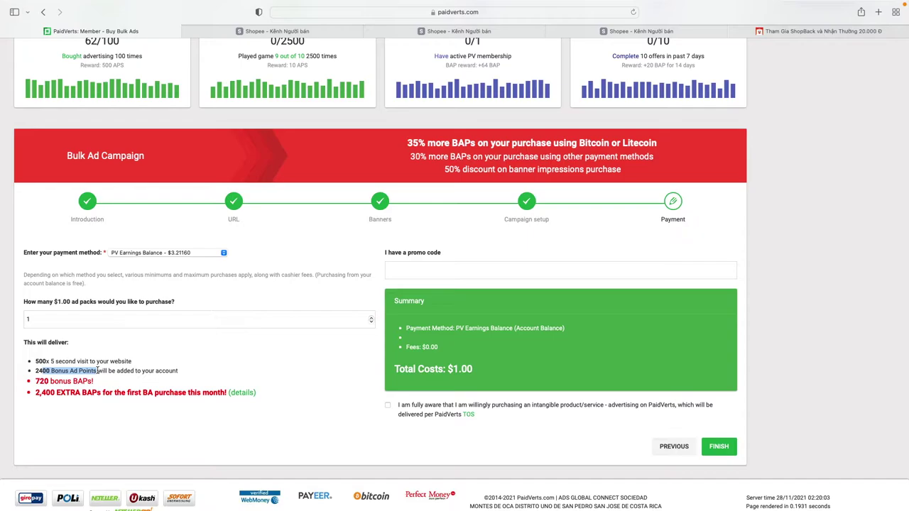
pyautogui.click(32, 365)
pyautogui.click(90, 373)
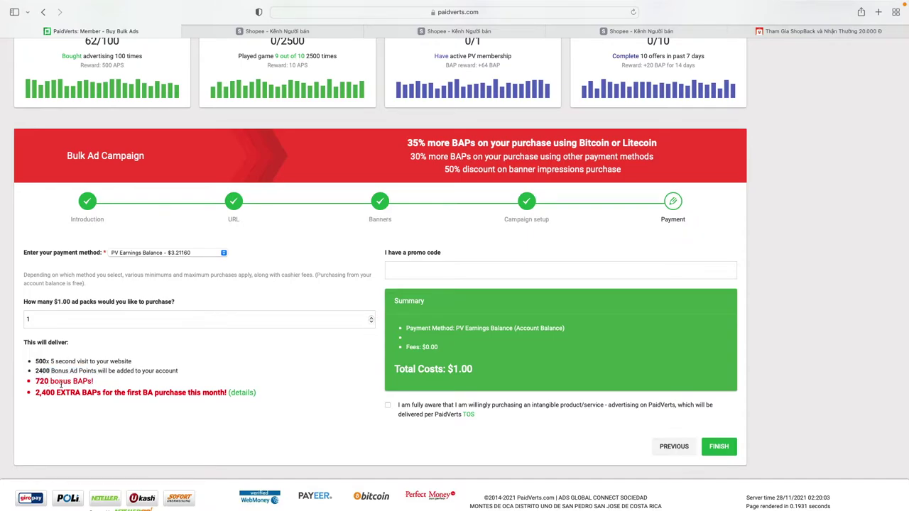
pyautogui.moveTo(93, 382); pyautogui.dragTo(51, 390)
pyautogui.click(88, 384)
pyautogui.click(48, 398)
pyautogui.click(117, 392)
pyautogui.moveTo(148, 392); pyautogui.dragTo(203, 394)
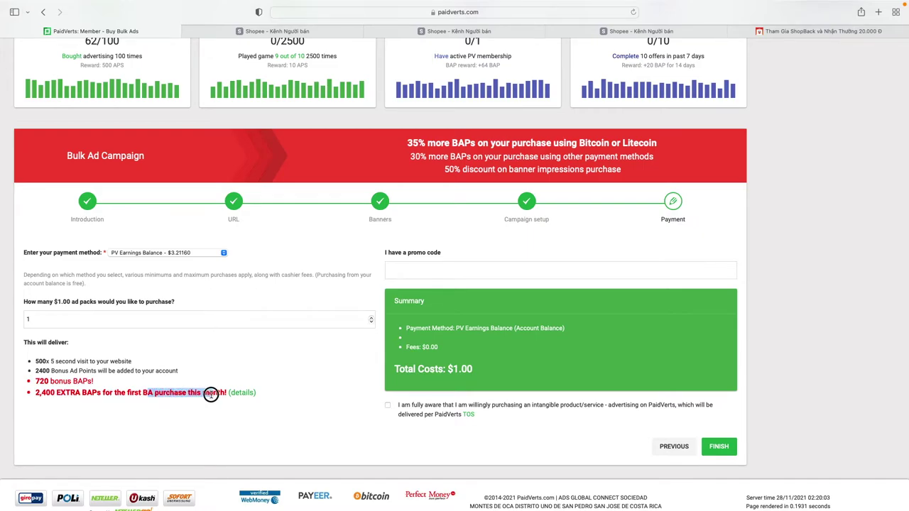
pyautogui.scroll(-1, 202, 404)
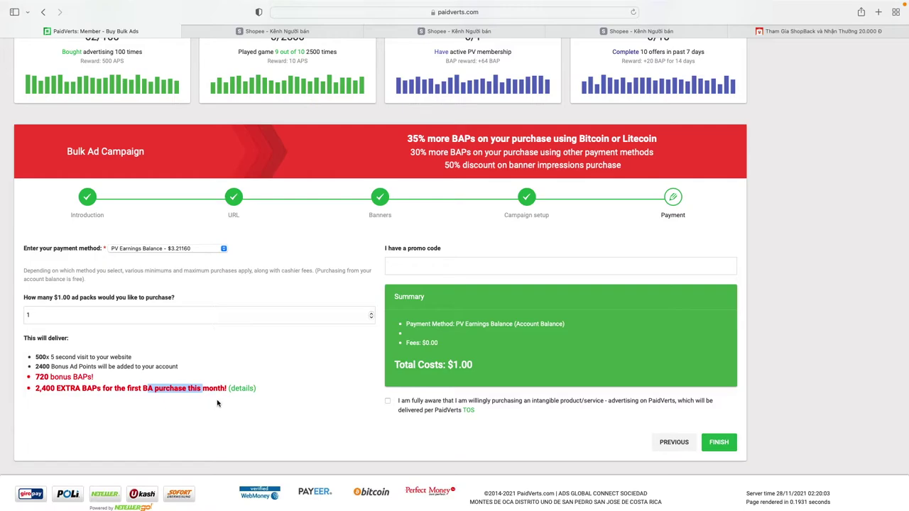
pyautogui.scroll(1, 213, 401)
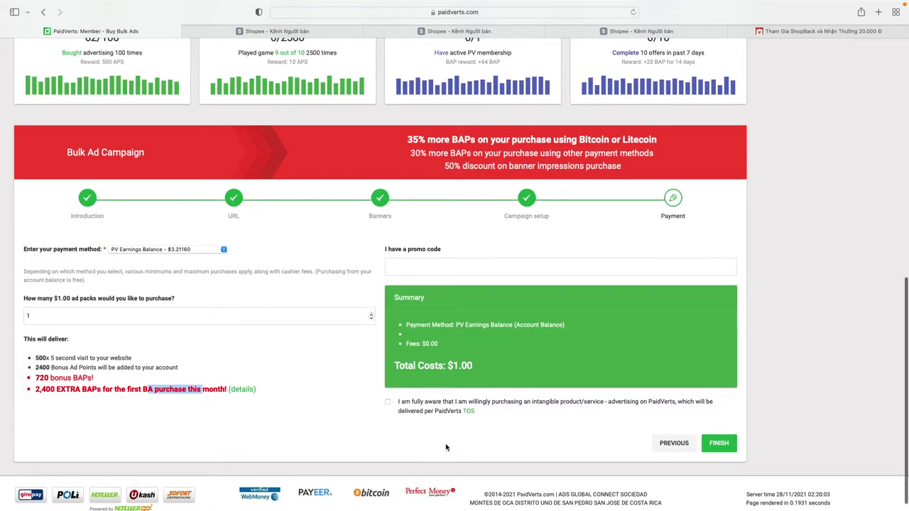
# Step: Accept the statement about purchasing an intangible advertising service and try to submit the campaign order
pyautogui.click(388, 402)
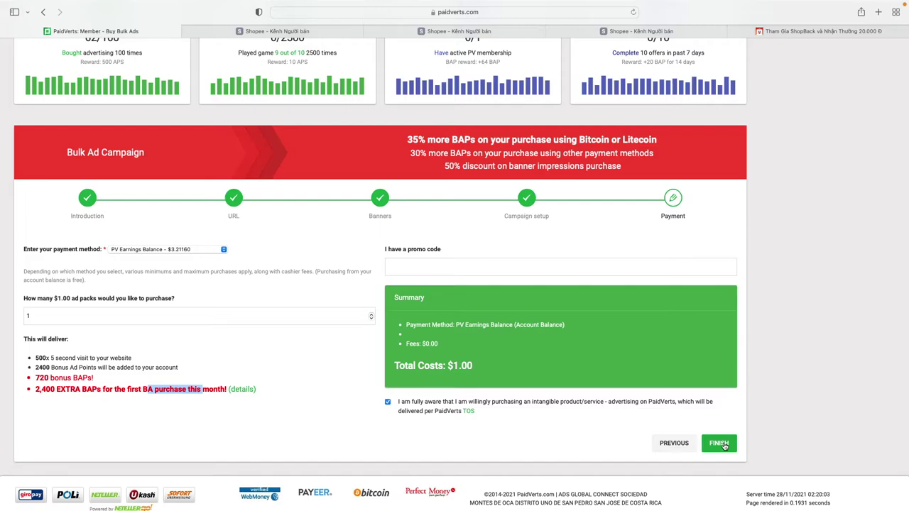
pyautogui.scroll(10, 582, 370)
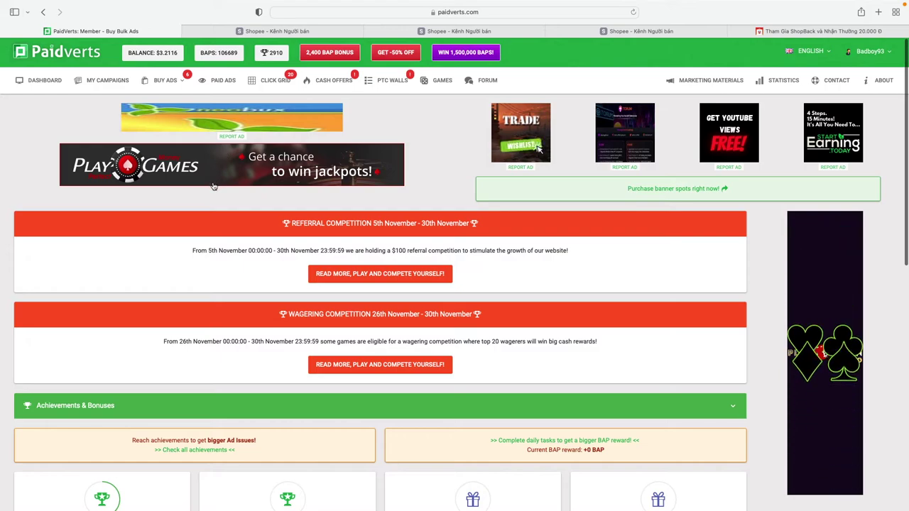
pyautogui.scroll(-10, 213, 181)
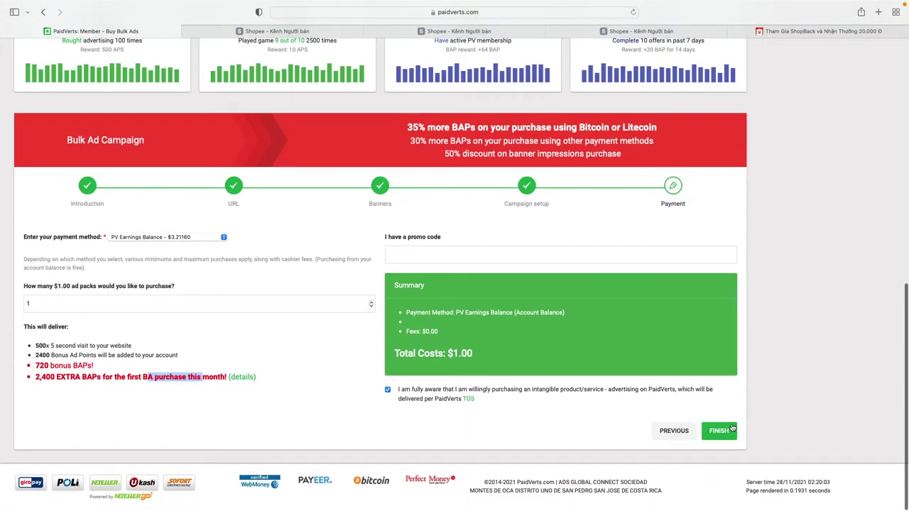
pyautogui.click(723, 430)
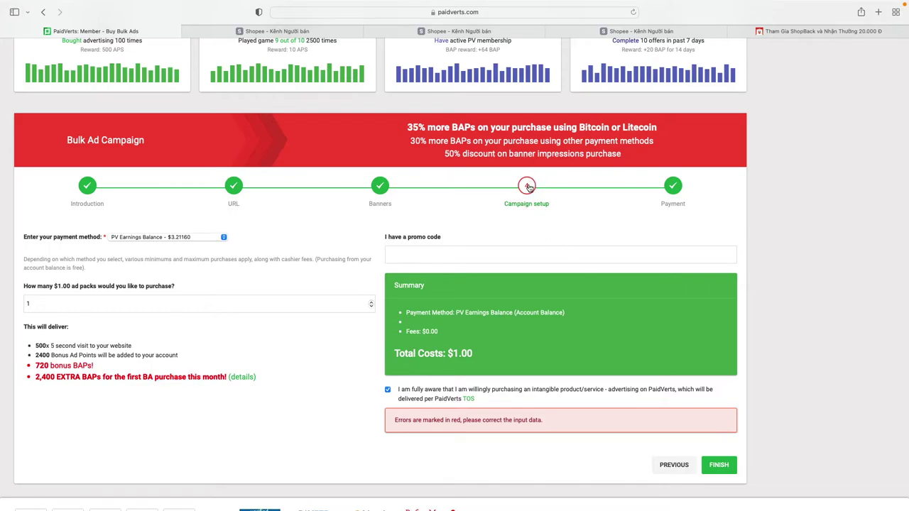
# Step: Return to the campaign setup stage and change the third line of the ad text to "up to 30 percent"
pyautogui.click(527, 187)
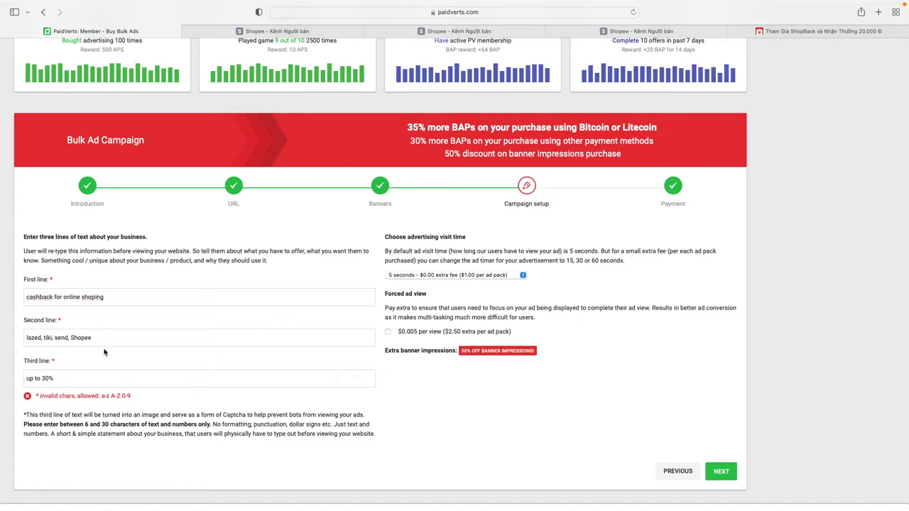
pyautogui.click(55, 378)
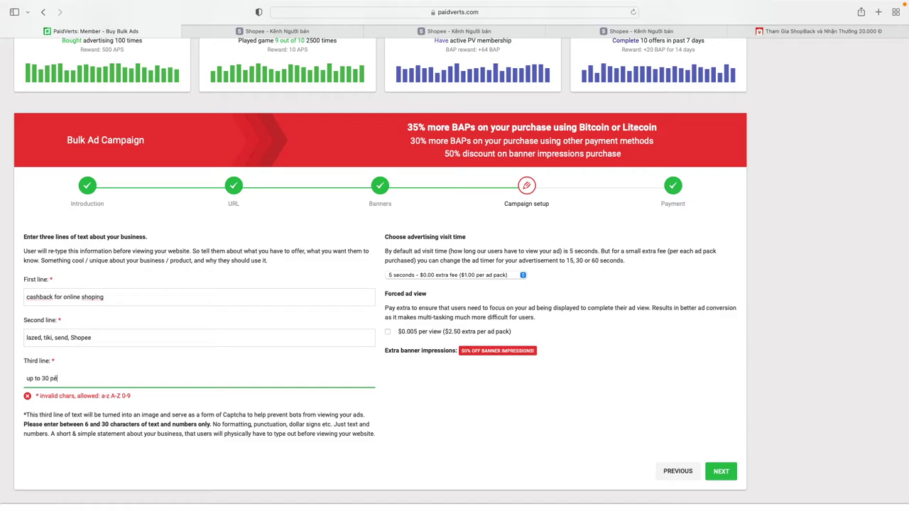
pyautogui.write('pers')
pyautogui.press('BackSpace')
pyautogui.write('cent')
# Step: Change the second line of the ad text to "lazada tiki sendo Shopee", without commas
pyautogui.moveTo(111, 338); pyautogui.dragTo(31, 339)
pyautogui.click(45, 339)
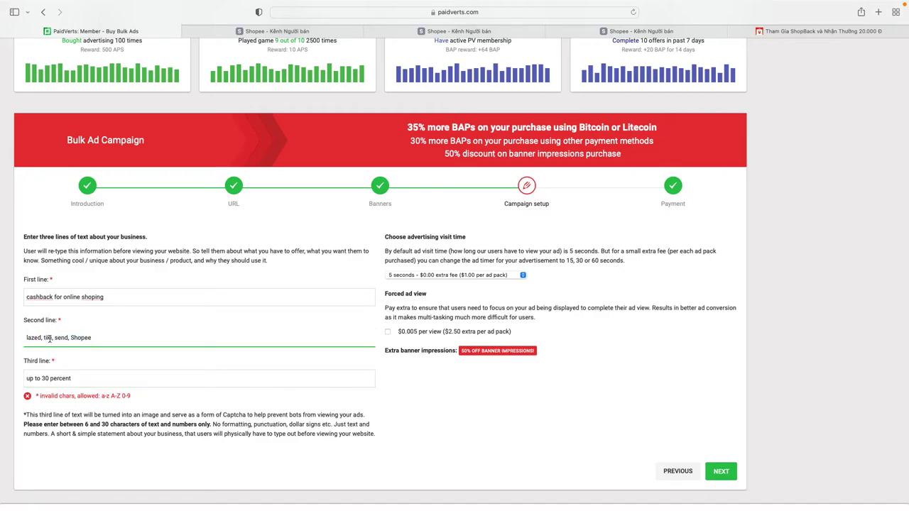
pyautogui.click(92, 338)
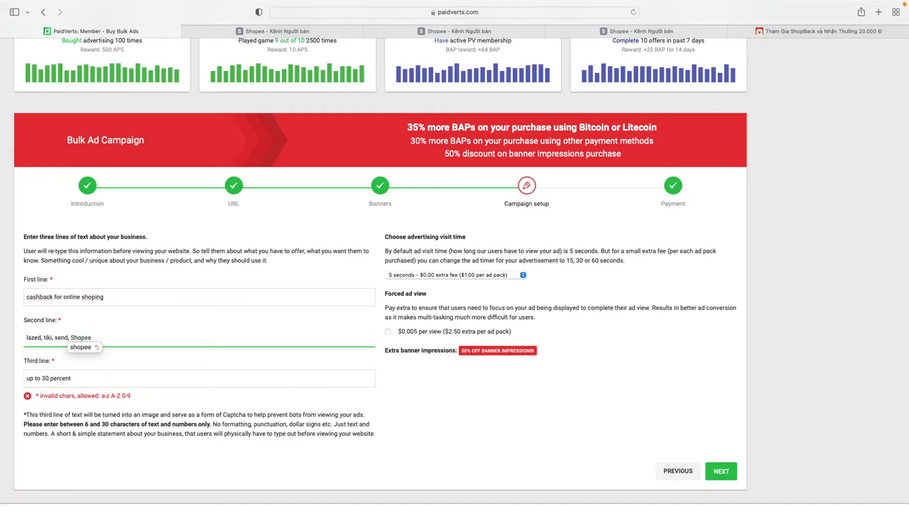
pyautogui.press('super+z')
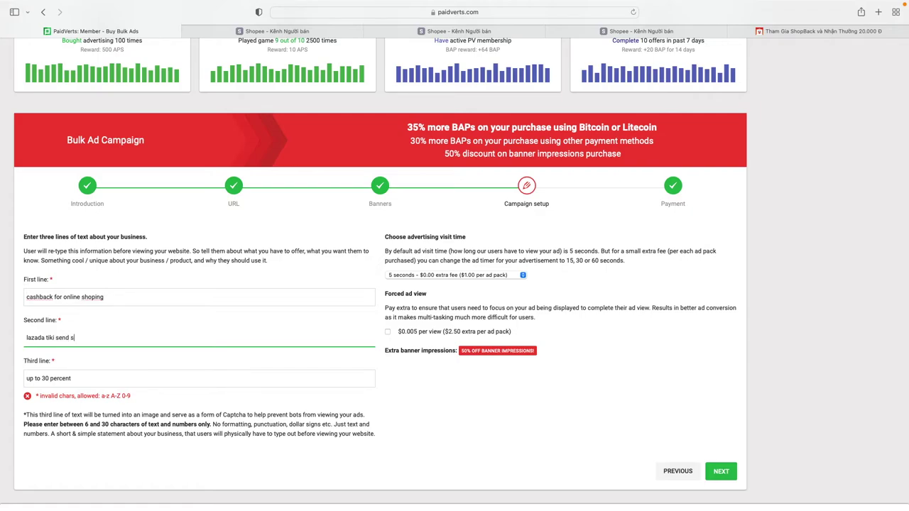
pyautogui.write('o shopee')
pyautogui.click(235, 362)
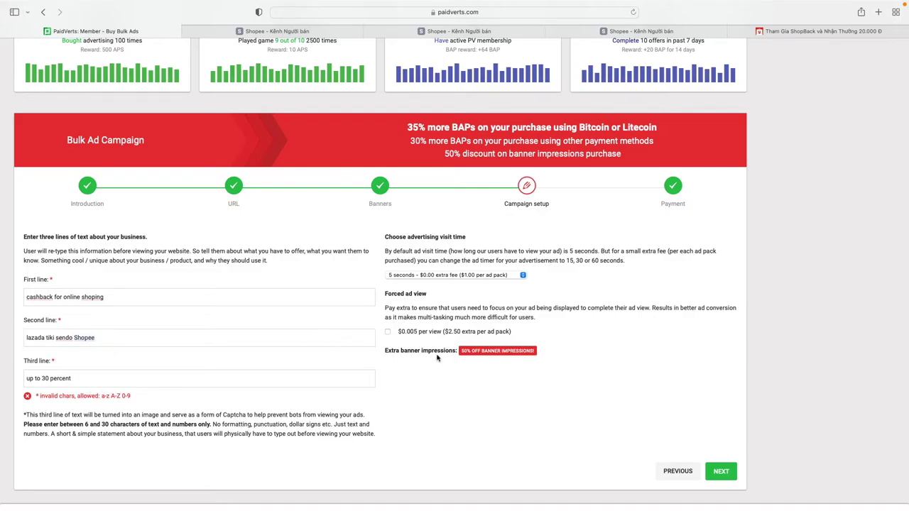
# Step: Proceed to the payment stage and submit the order for one $1.00 ad pack paid from the PV Earnings Balance
pyautogui.click(721, 472)
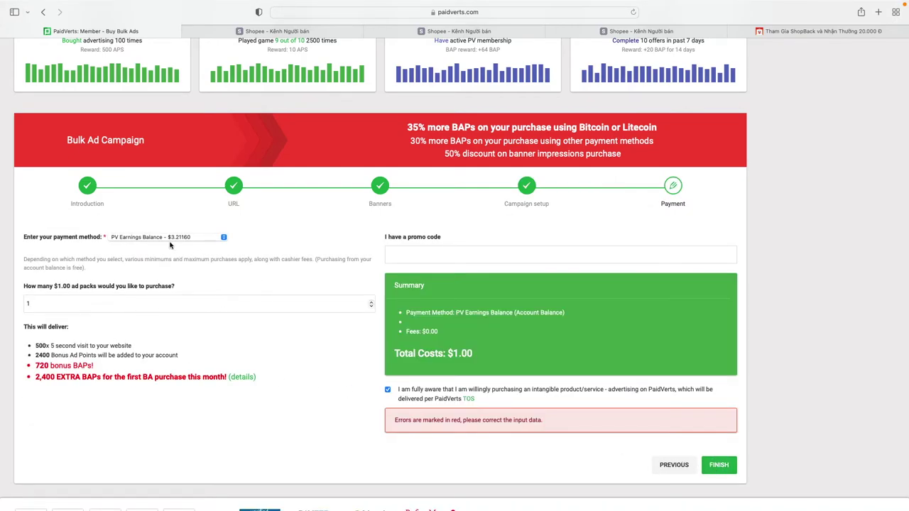
pyautogui.click(719, 465)
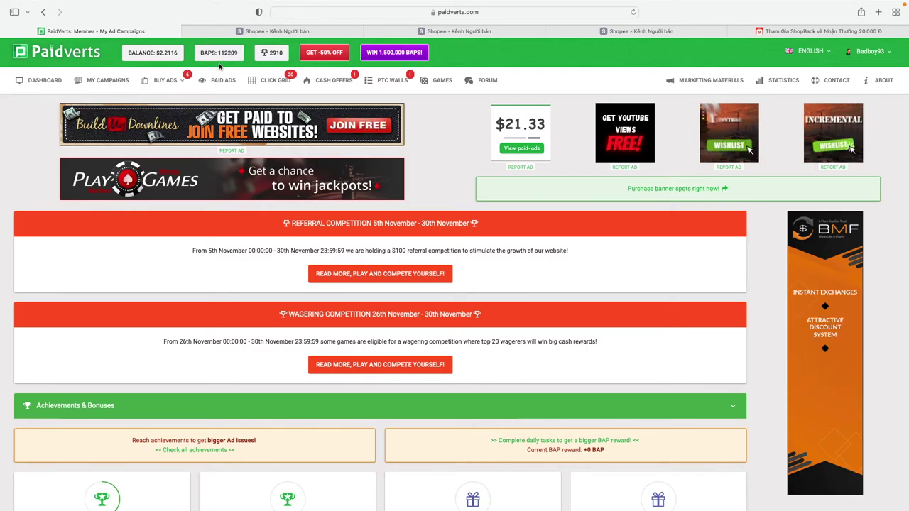
# Step: Open the BAP History and examine the points credited for the Bulk Ads purchase and the first-purchase-of-the-month bonus
pyautogui.click(888, 54)
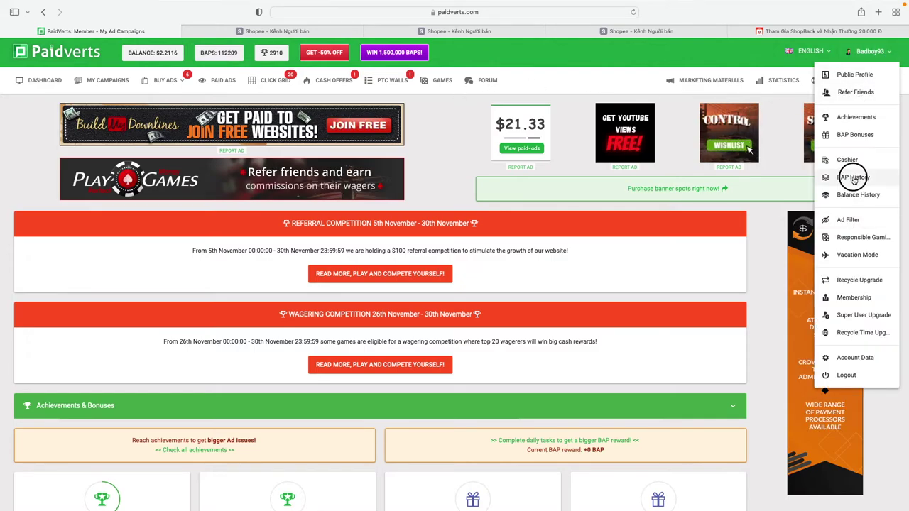
pyautogui.click(853, 178)
pyautogui.scroll(-10, 356, 222)
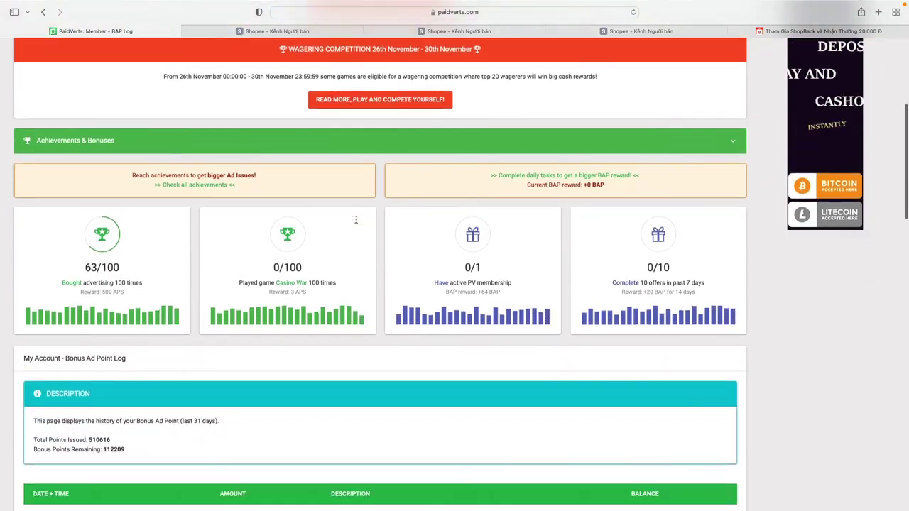
pyautogui.scroll(-5, 356, 222)
pyautogui.scroll(2, 355, 223)
pyautogui.scroll(2, 356, 222)
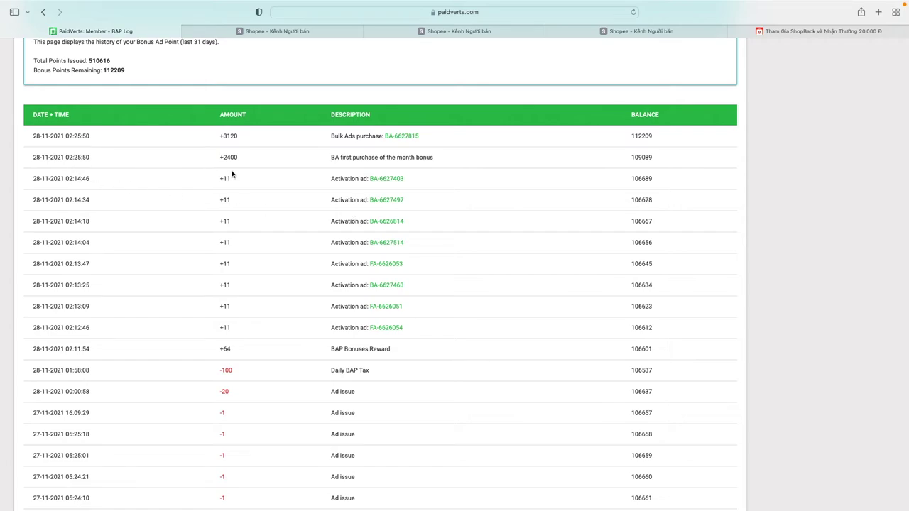
pyautogui.moveTo(218, 162); pyautogui.dragTo(246, 157)
pyautogui.moveTo(218, 137); pyautogui.dragTo(240, 150)
pyautogui.scroll(-3, 309, 172)
# Step: Compare the account's BAPs total with the amount logged for the latest Bulk Ads purchase
pyautogui.press('super+bracketleft')
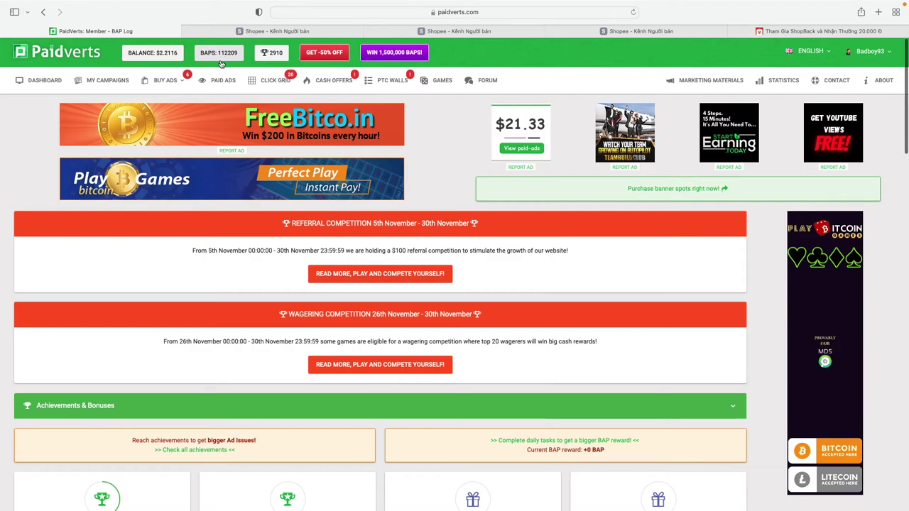
pyautogui.scroll(-1, 263, 238)
pyautogui.scroll(-10, 263, 237)
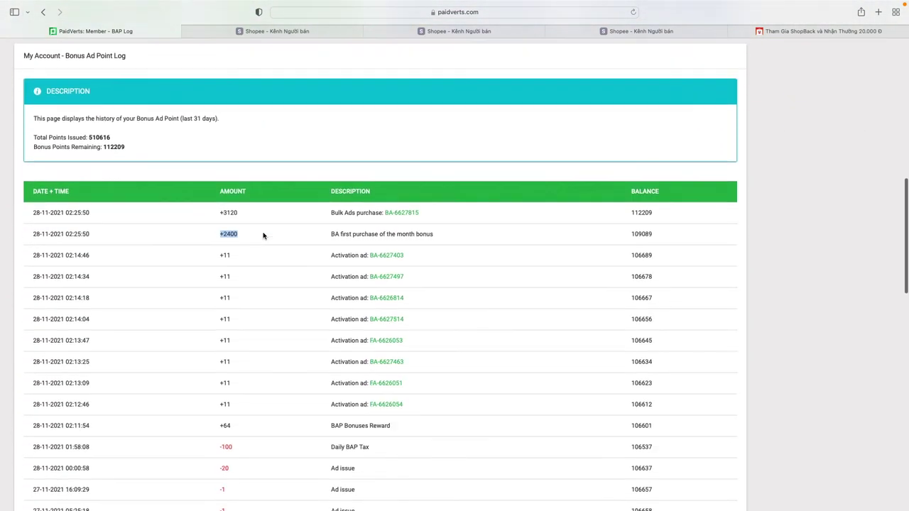
pyautogui.moveTo(245, 209); pyautogui.dragTo(223, 187)
pyautogui.click(244, 199)
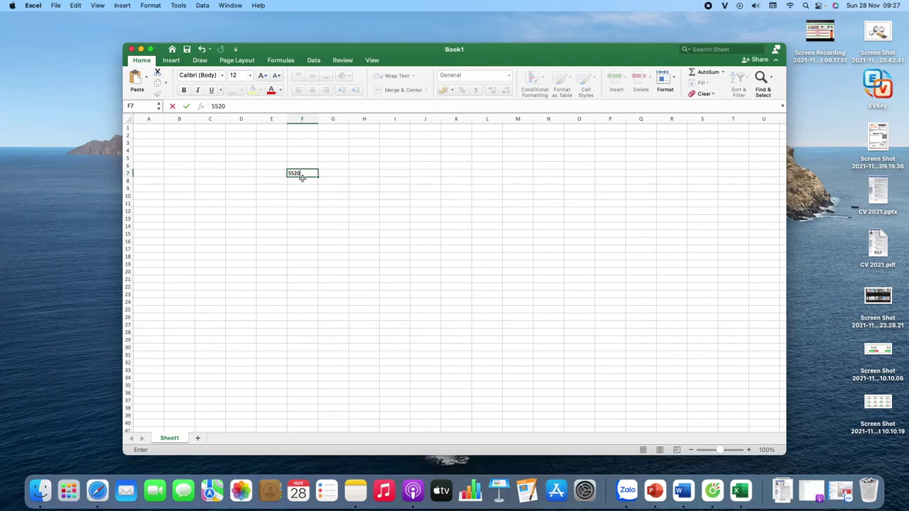
# Step: Switch to Excel, enter 5520 in cell F7, and add a formula in F8 that divides F7
pyautogui.press('Return')
pyautogui.write('=')
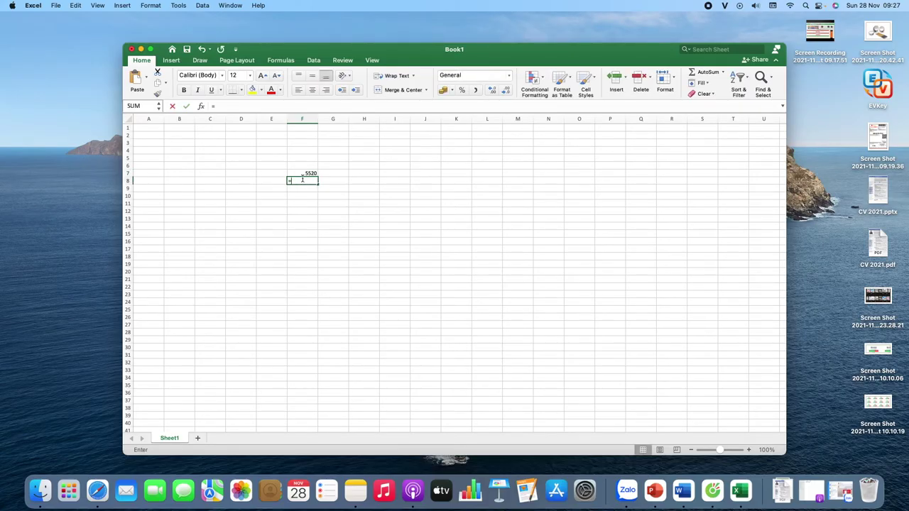
pyautogui.press('Up')
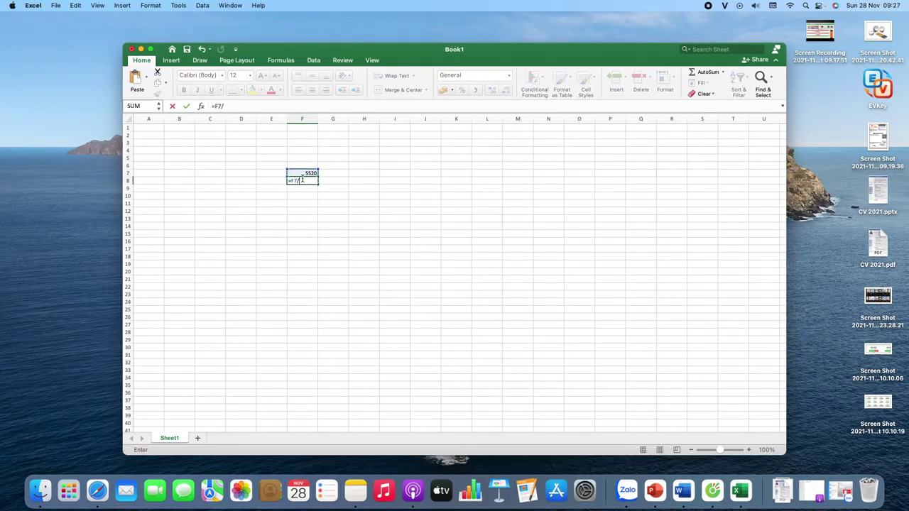
pyautogui.press('Return')
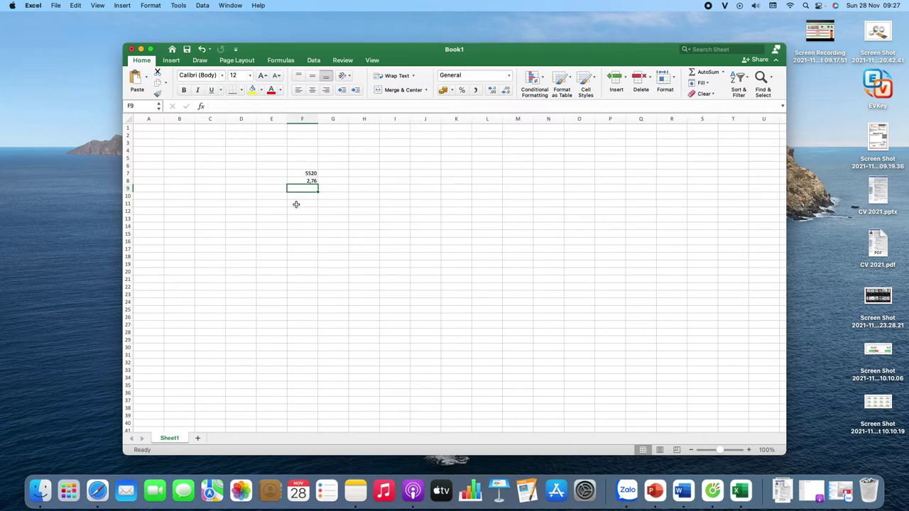
# Step: Switch back to Safari and look over the entries and deductions in the Bonus Ad Point Log
pyautogui.click(723, 495)
pyautogui.press('super+Tab')
pyautogui.click(99, 490)
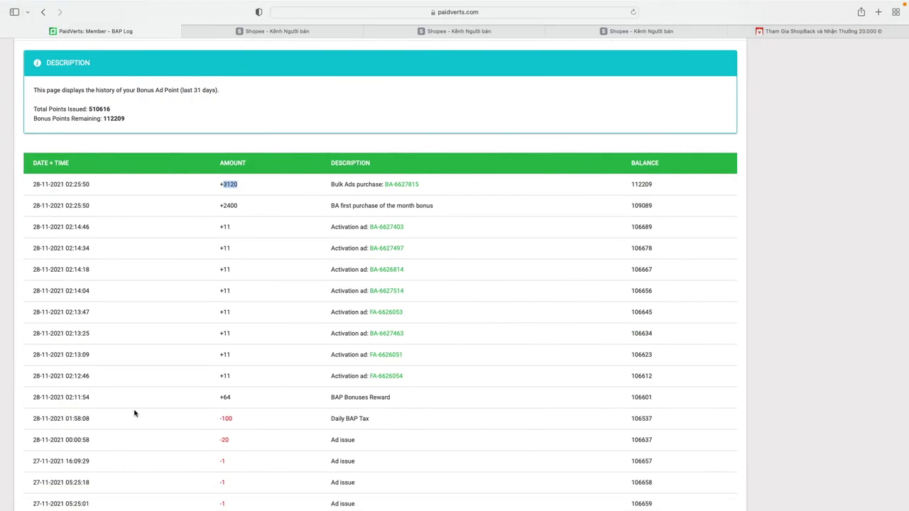
pyautogui.scroll(-3, 133, 411)
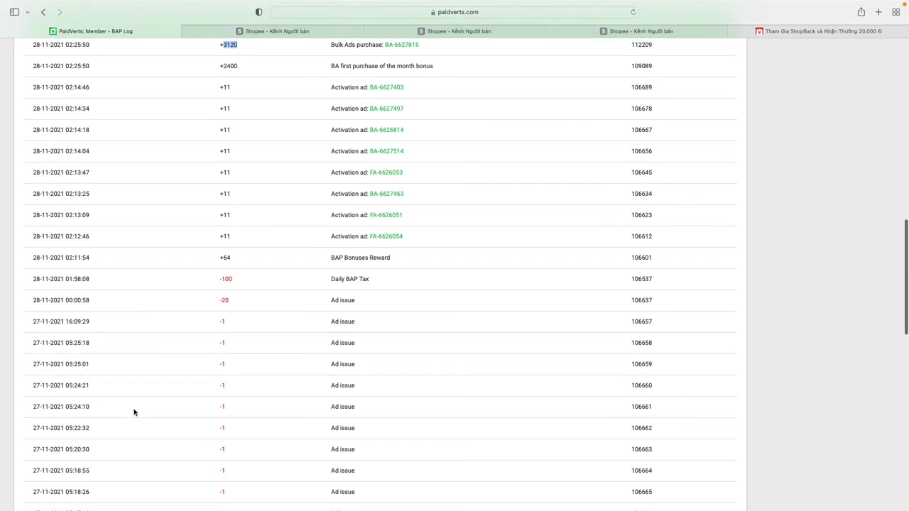
pyautogui.scroll(10, 134, 412)
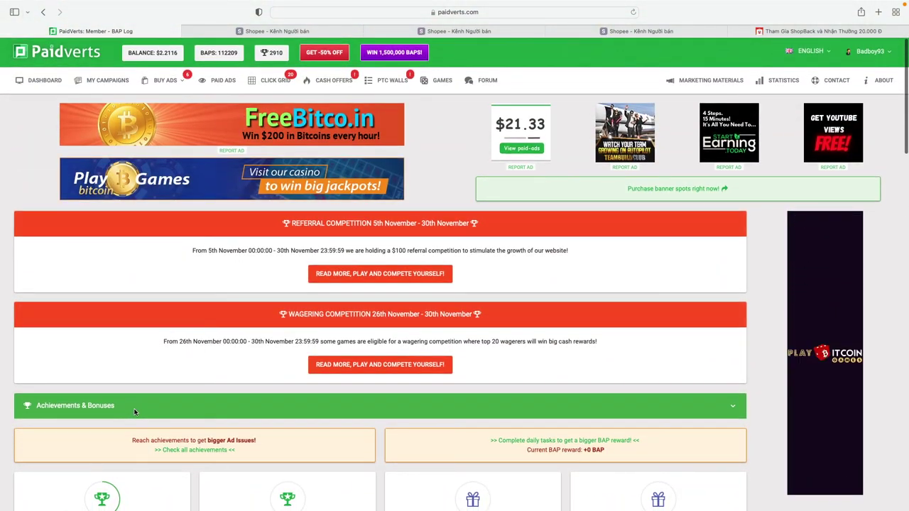
# Step: Open the Dashboard and examine the account eligibility statuses, especially whether the account is BAP tax free through purchased BA ads
pyautogui.click(40, 80)
pyautogui.scroll(-10, 252, 306)
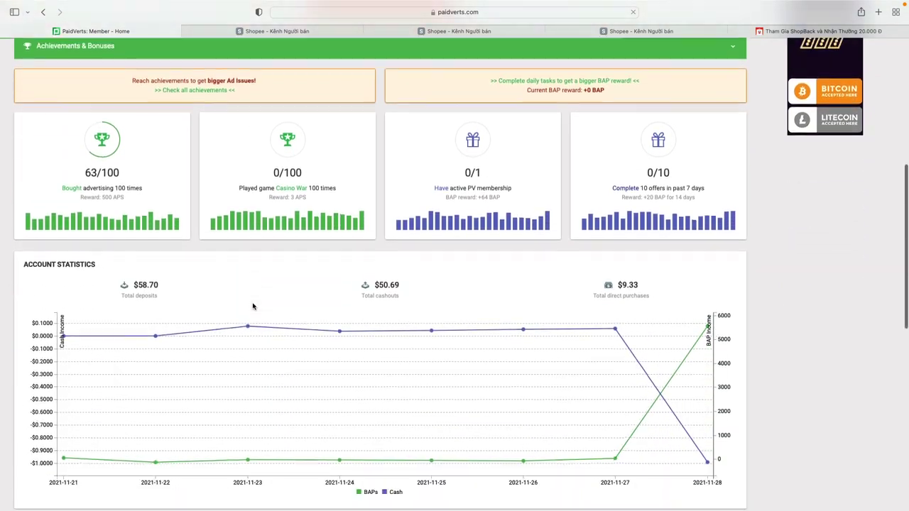
pyautogui.scroll(-3, 252, 306)
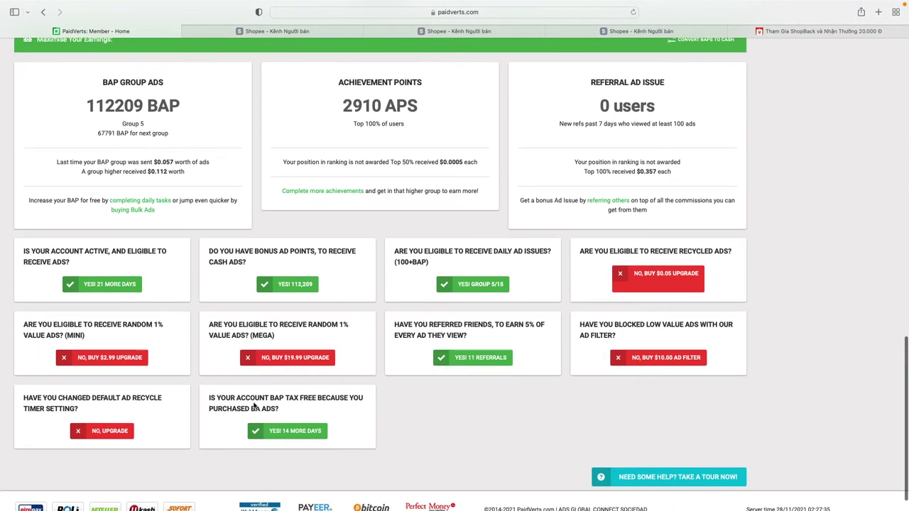
pyautogui.moveTo(256, 403); pyautogui.dragTo(331, 402)
pyautogui.moveTo(228, 401); pyautogui.dragTo(307, 411)
pyautogui.click(267, 405)
pyautogui.moveTo(246, 400); pyautogui.dragTo(284, 402)
pyautogui.scroll(-1, 283, 406)
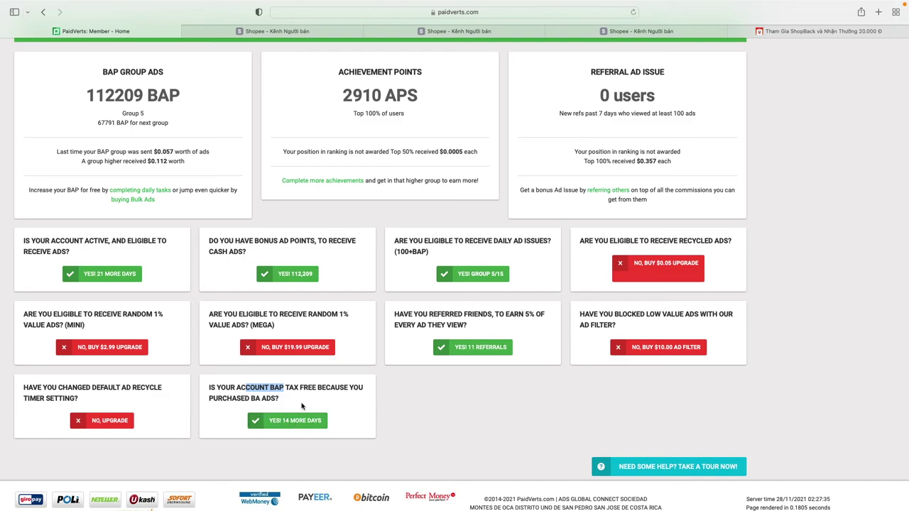
pyautogui.scroll(-1, 306, 409)
pyautogui.scroll(15, 309, 412)
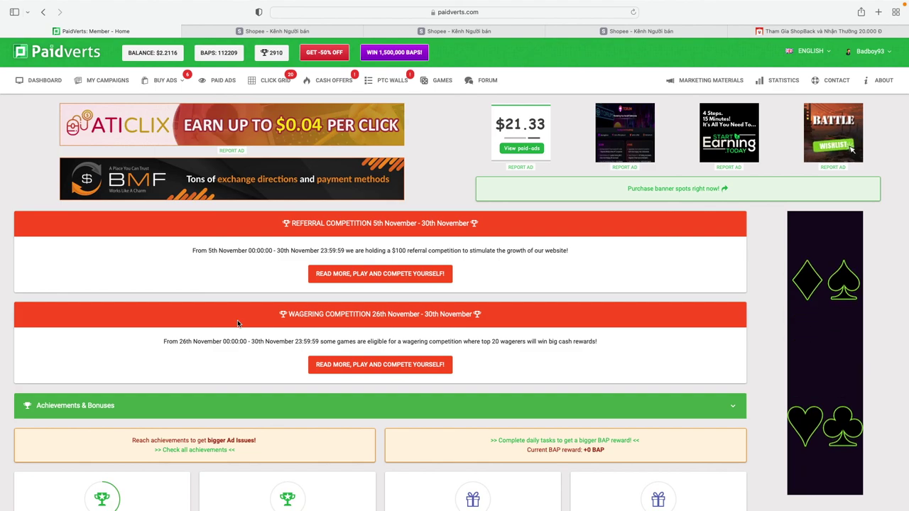
pyautogui.scroll(-5, 238, 324)
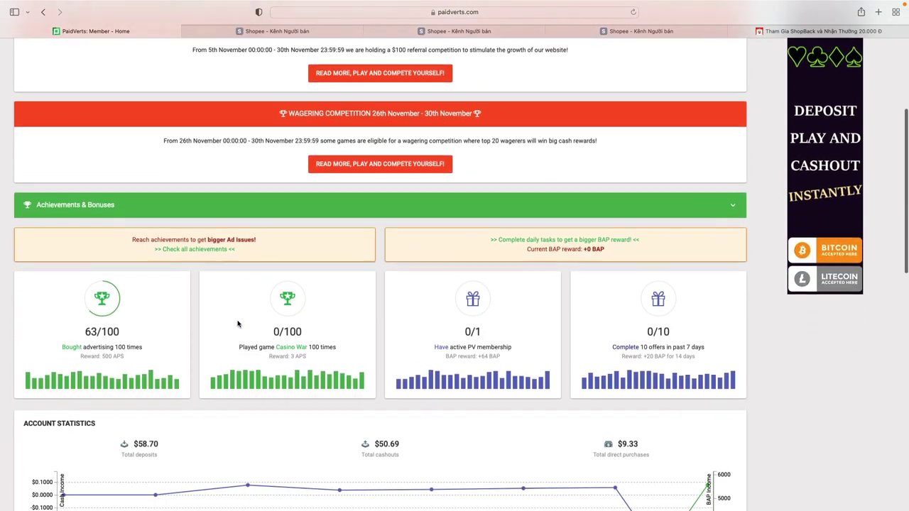
pyautogui.scroll(-3, 238, 324)
pyautogui.scroll(8, 238, 323)
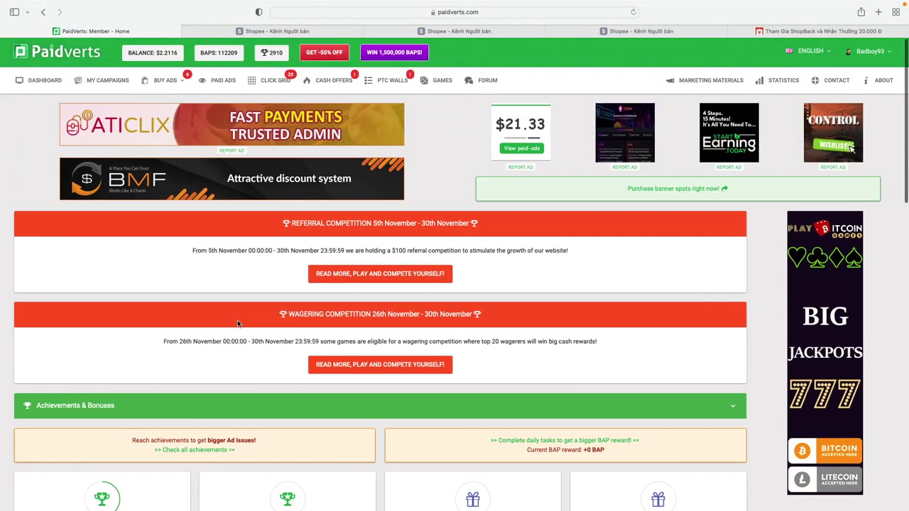